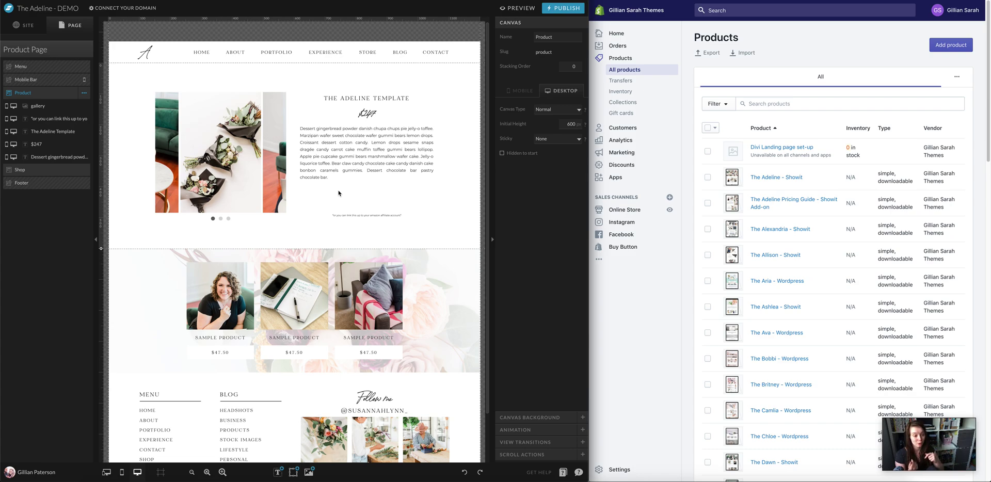
# Step: In Shopify, open the Buy Button sales channel and pick The Adeline - Showit product
pyautogui.click(656, 371)
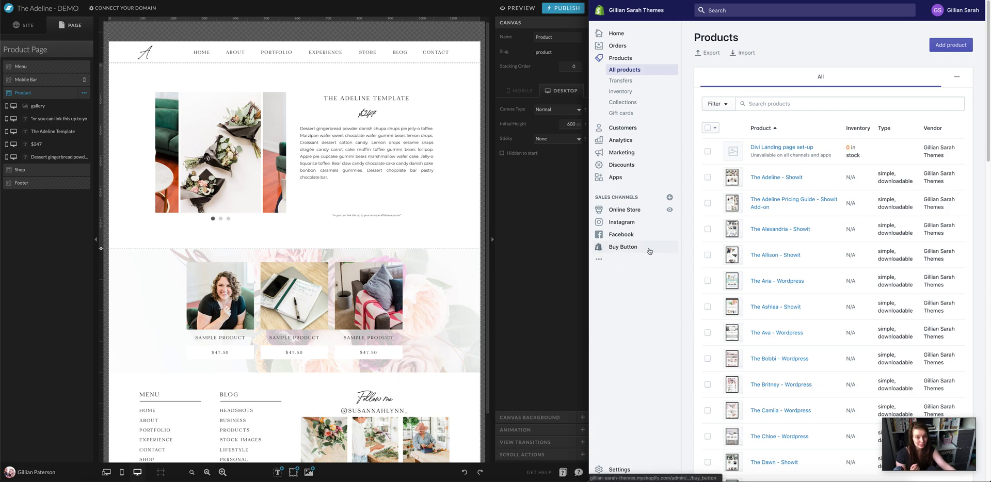
pyautogui.click(627, 249)
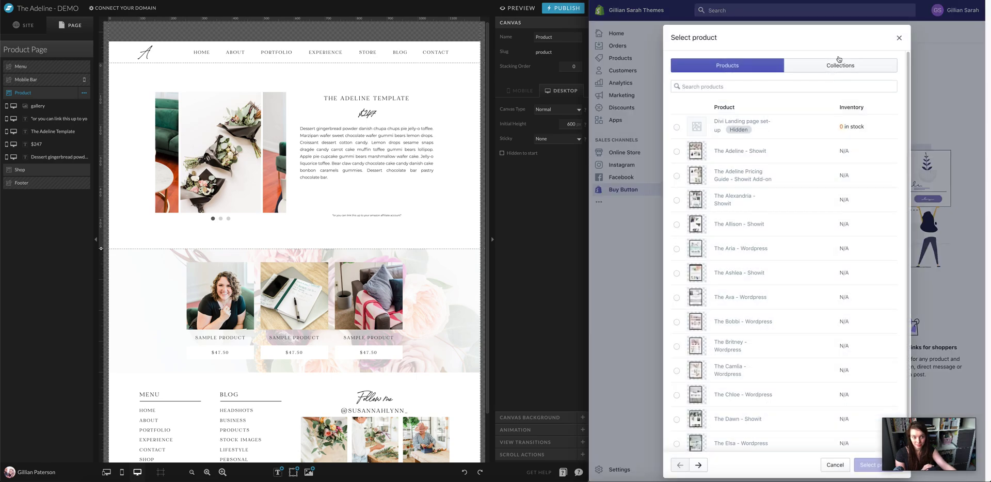
pyautogui.click(677, 152)
# Step: Confirm The Adeline - Showit, compare Basic and Enhanced layouts, then choose the Button-only template
pyautogui.click(863, 465)
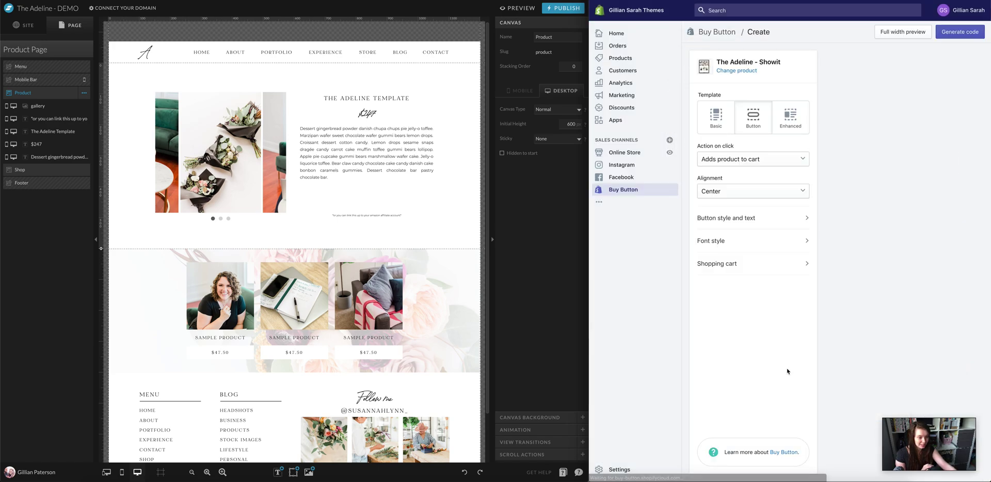
pyautogui.click(716, 116)
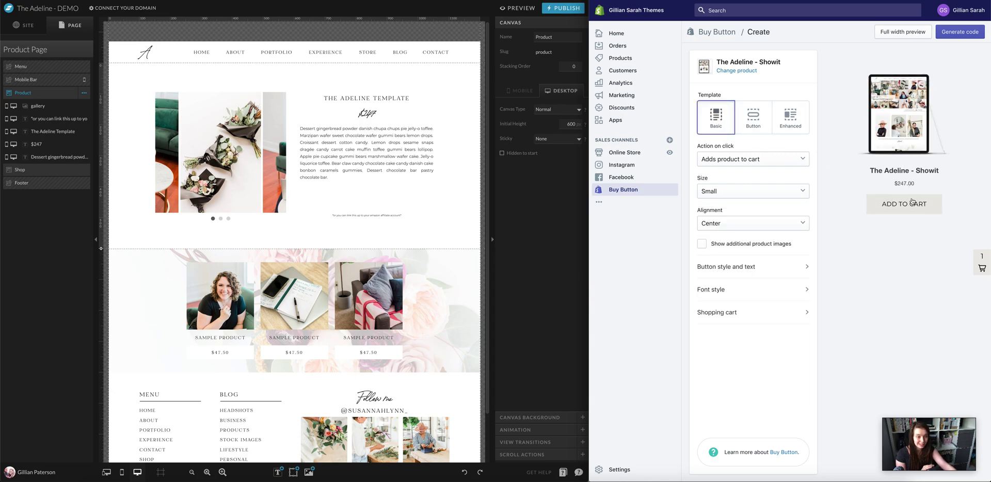
pyautogui.click(777, 131)
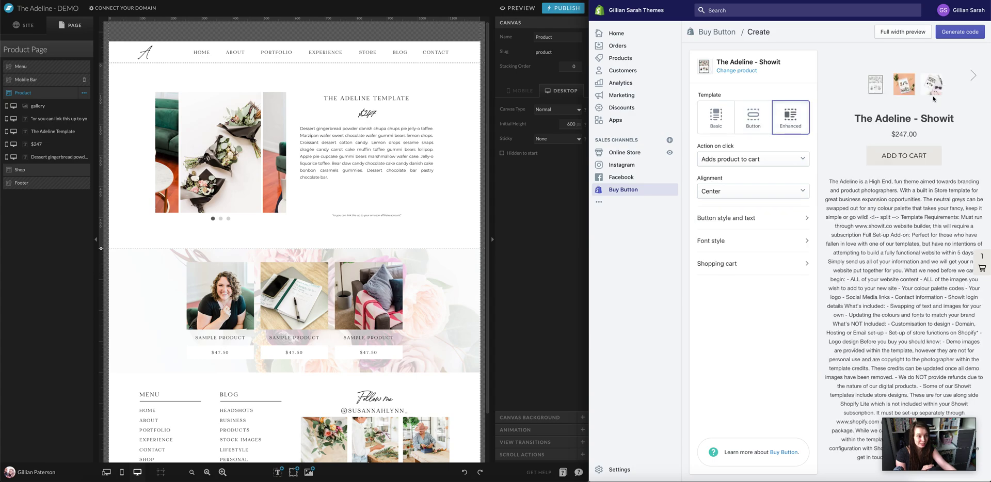
pyautogui.click(767, 112)
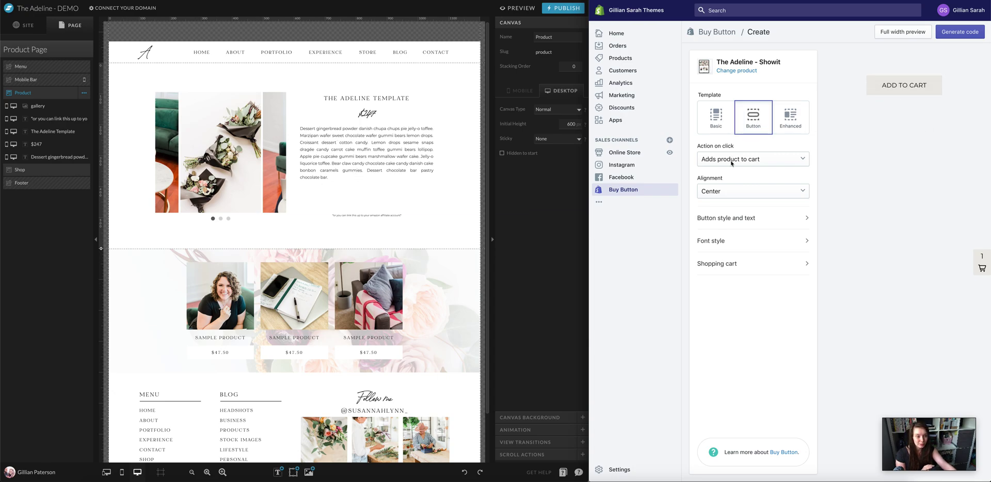
# Step: Keep the button aligned Center with its action set to Adds product to cart
pyautogui.click(733, 190)
pyautogui.click(810, 173)
pyautogui.click(764, 161)
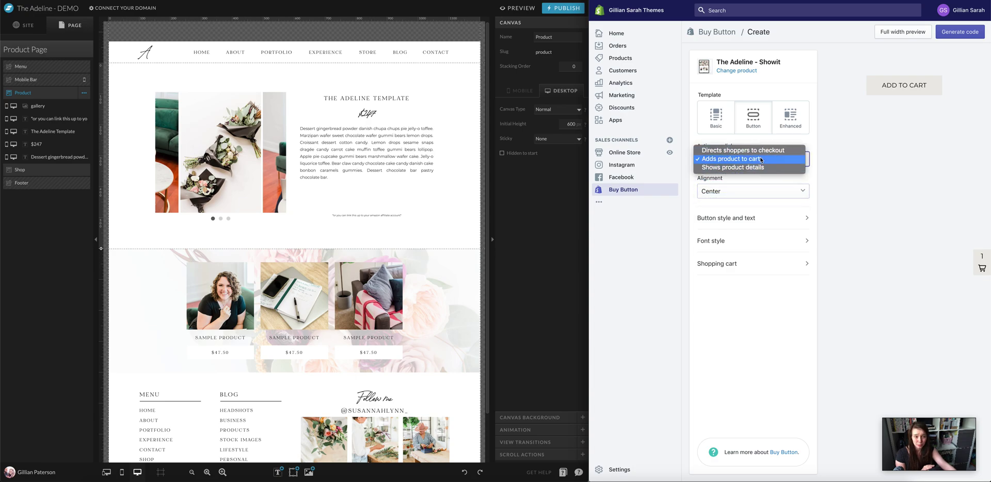
pyautogui.click(761, 160)
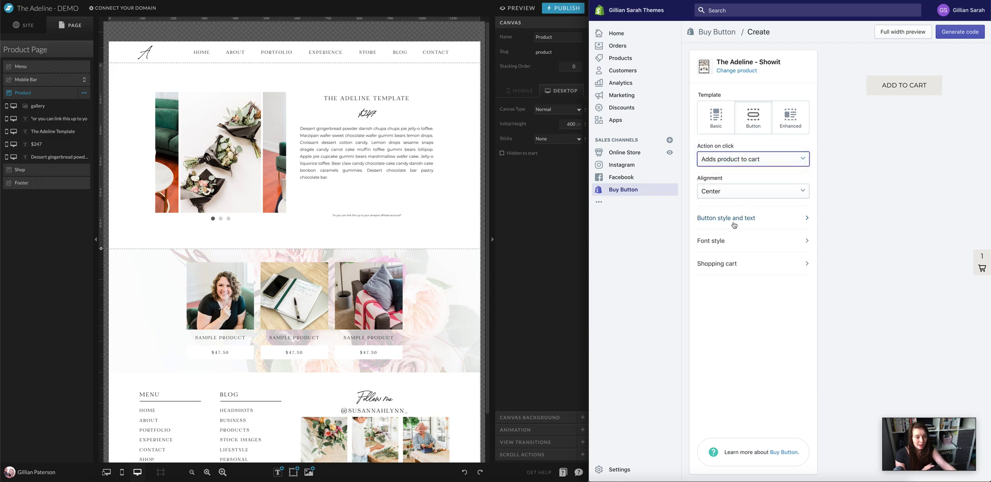
# Step: Review the Button style and text and the Shopping cart settings, leaving them unchanged
pyautogui.click(714, 221)
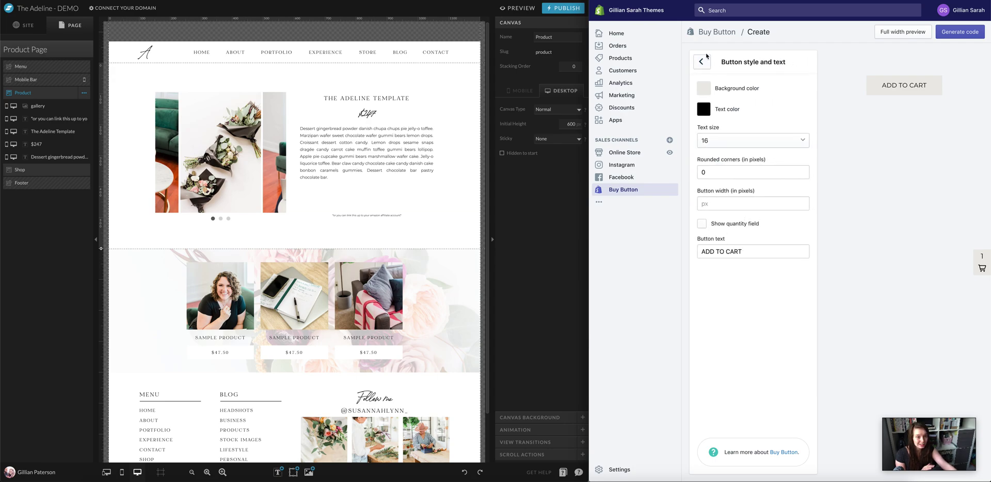
pyautogui.click(700, 65)
pyautogui.click(717, 265)
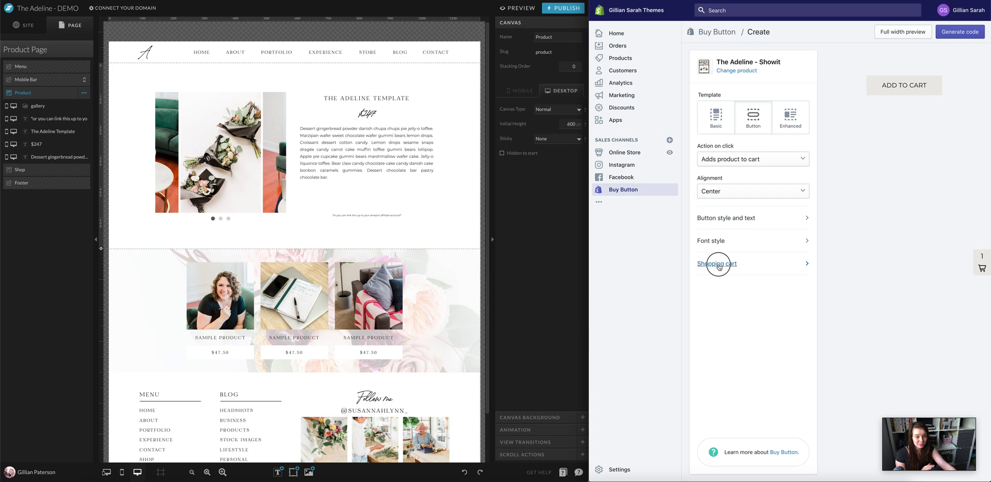
pyautogui.click(702, 63)
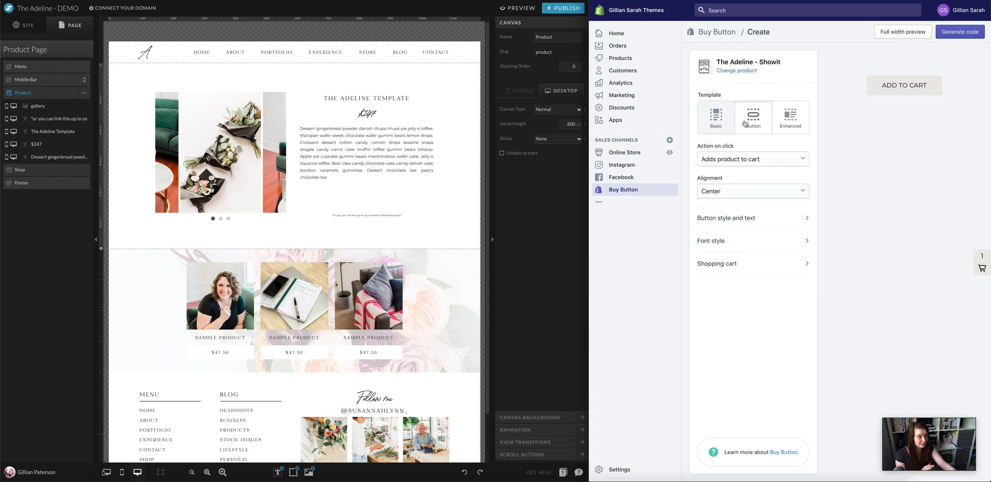
# Step: Generate the buy button's embed code and copy it to the clipboard for Showit
pyautogui.click(960, 32)
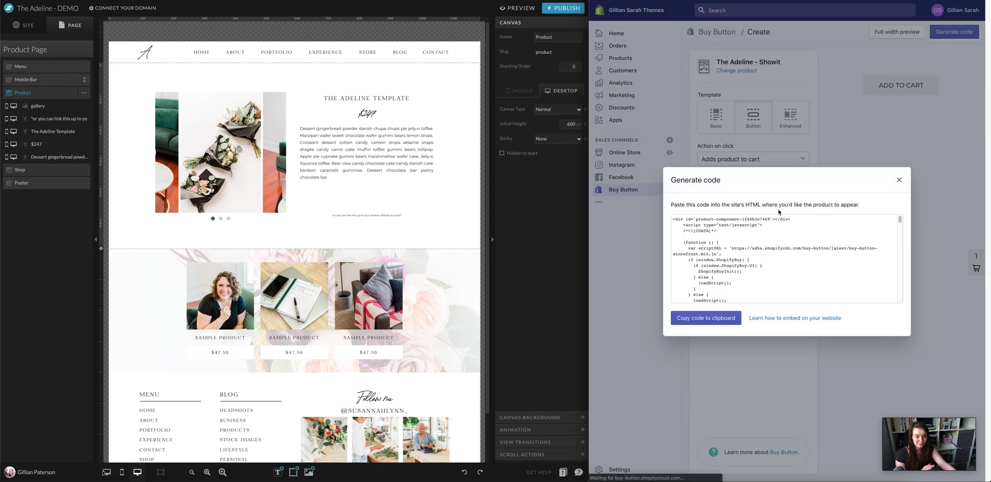
pyautogui.click(709, 320)
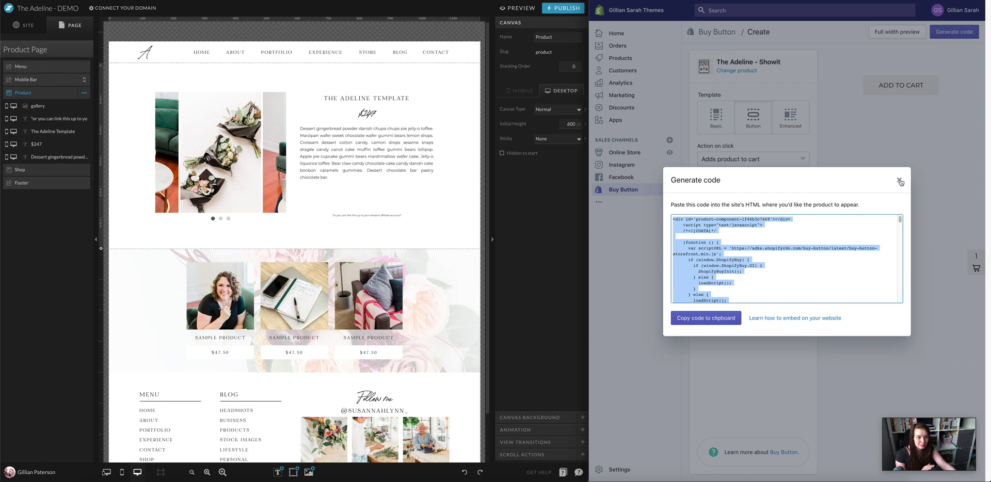
pyautogui.click(423, 208)
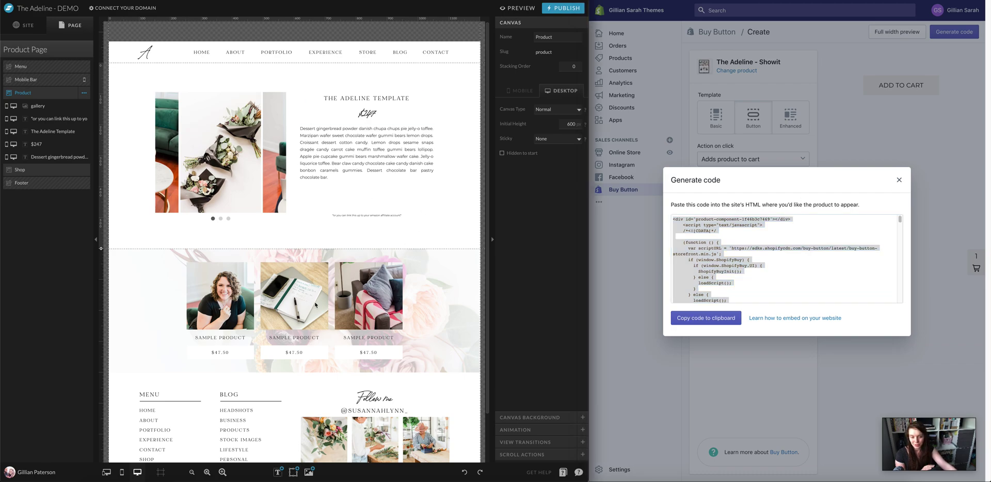
pyautogui.click(293, 472)
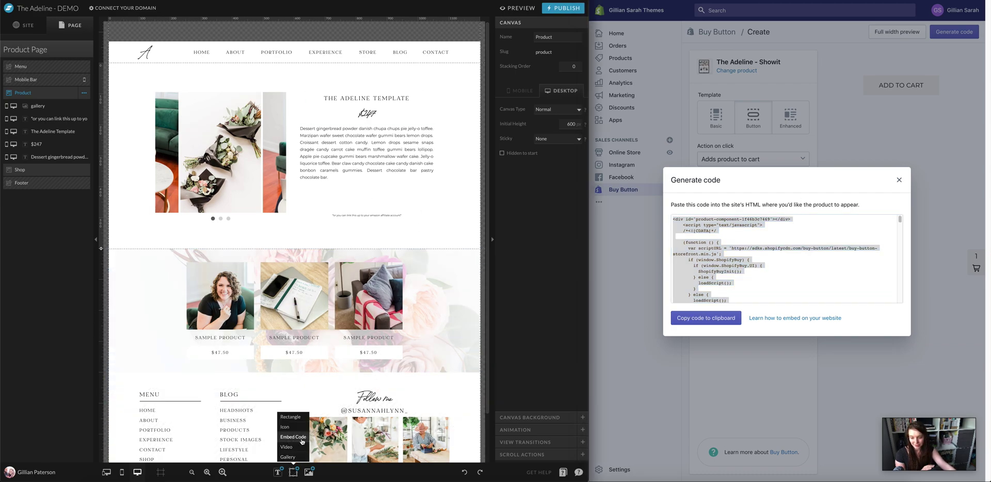
# Step: Add an Embed Code element with the pasted Shopify code, save it, and place it under the description
pyautogui.click(292, 438)
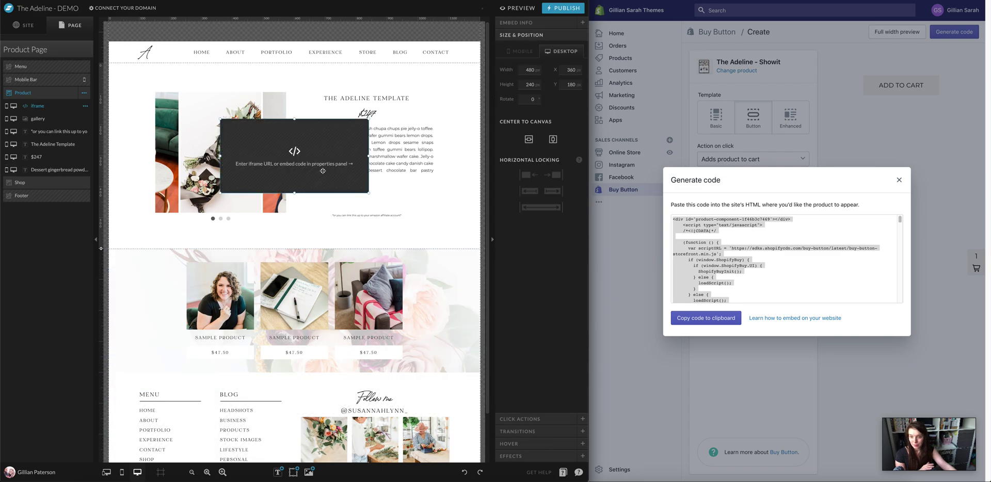
pyautogui.doubleClick(324, 152)
pyautogui.hotkey('ctrl', 'v')
pyautogui.scroll(10, 329, 112)
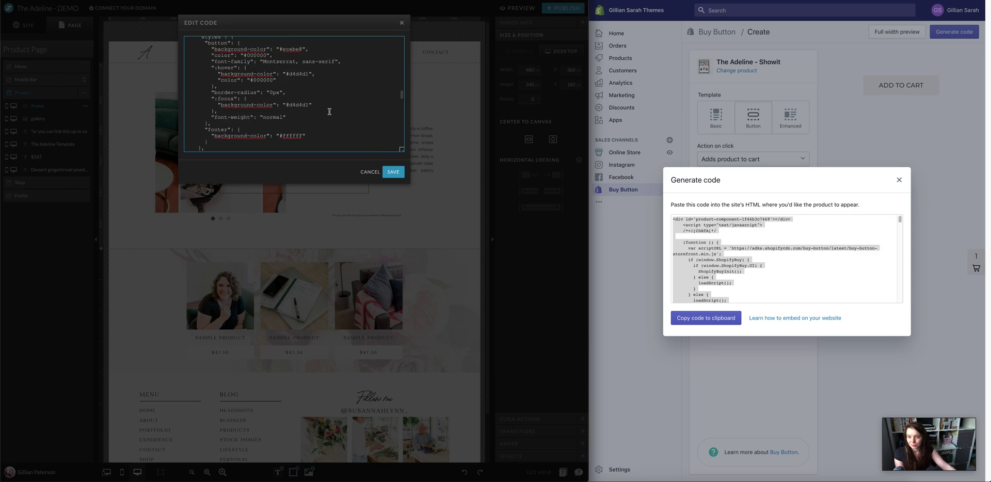
pyautogui.scroll(15, 329, 111)
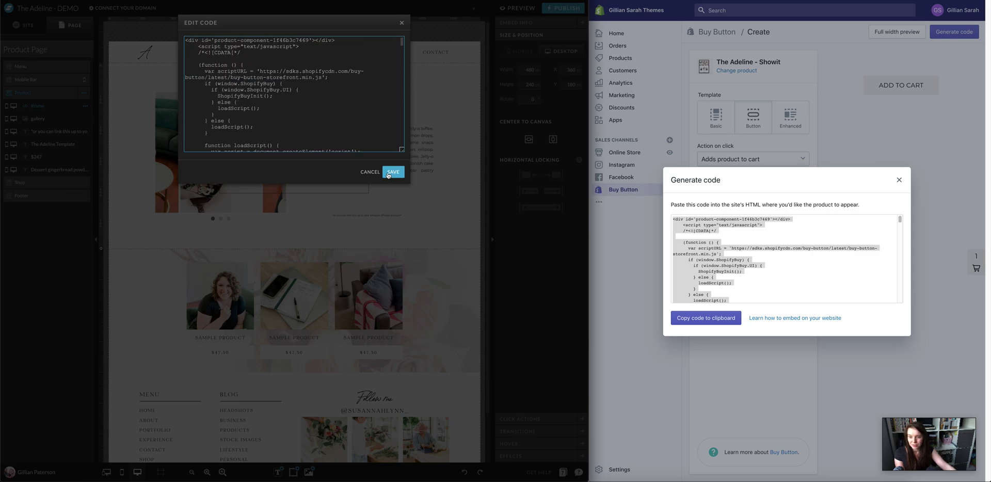
pyautogui.click(393, 172)
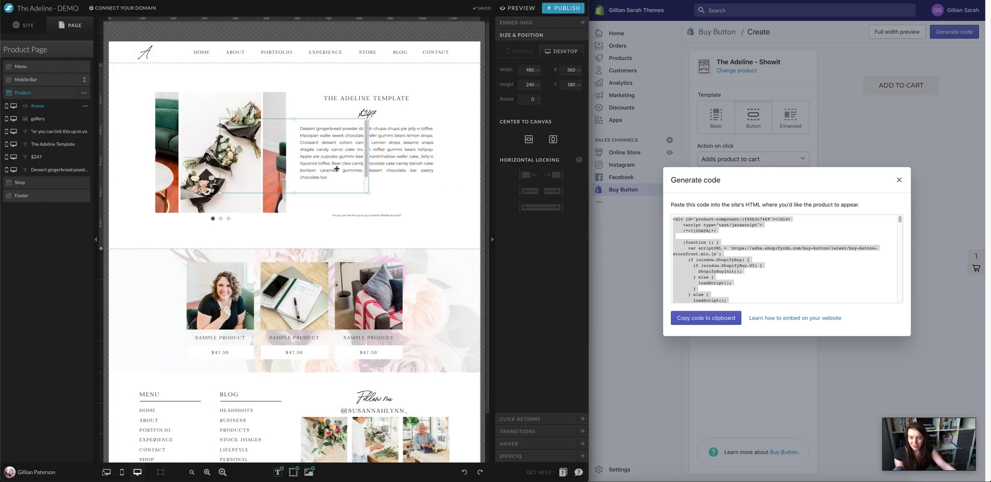
pyautogui.moveTo(338, 164); pyautogui.dragTo(418, 210)
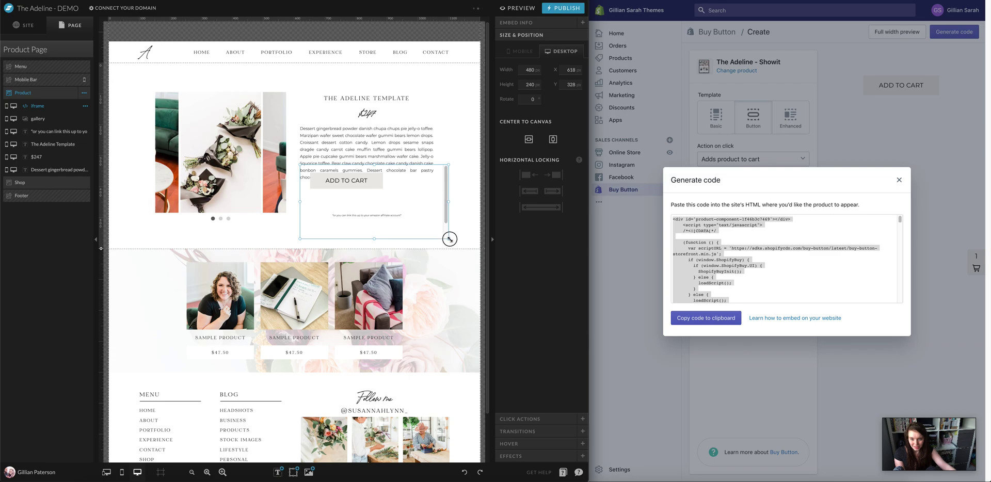
# Step: Resize the ADD TO CART embed to 265 wide and position it beside the product text
pyautogui.moveTo(449, 238); pyautogui.dragTo(390, 194)
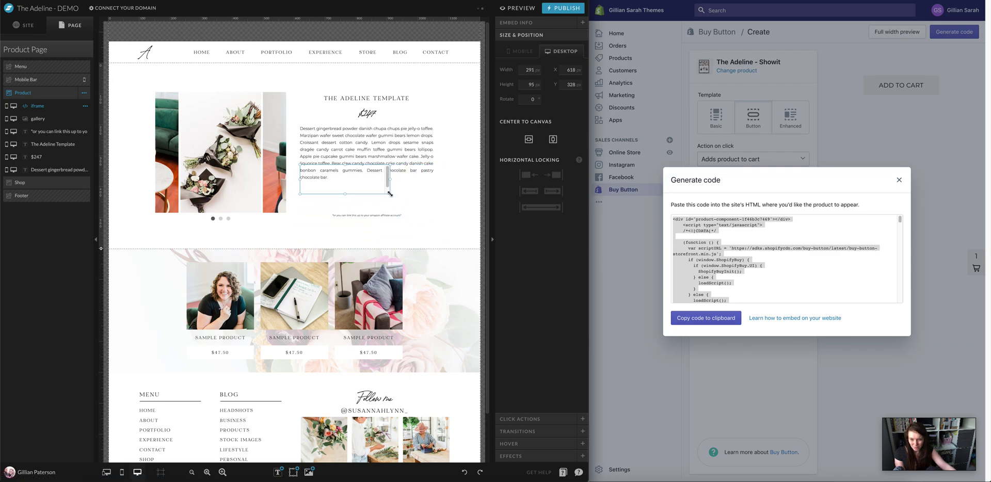
pyautogui.moveTo(390, 195); pyautogui.dragTo(381, 194)
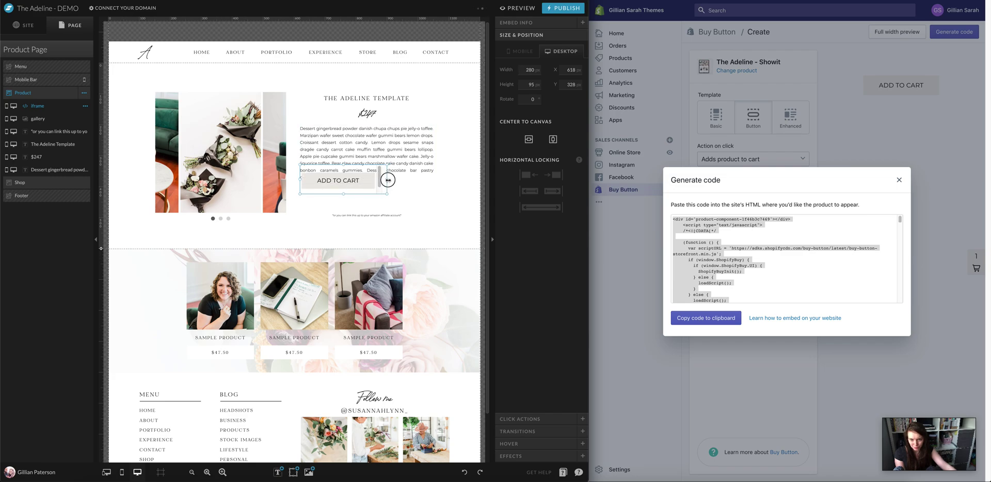
pyautogui.moveTo(368, 191); pyautogui.dragTo(397, 197)
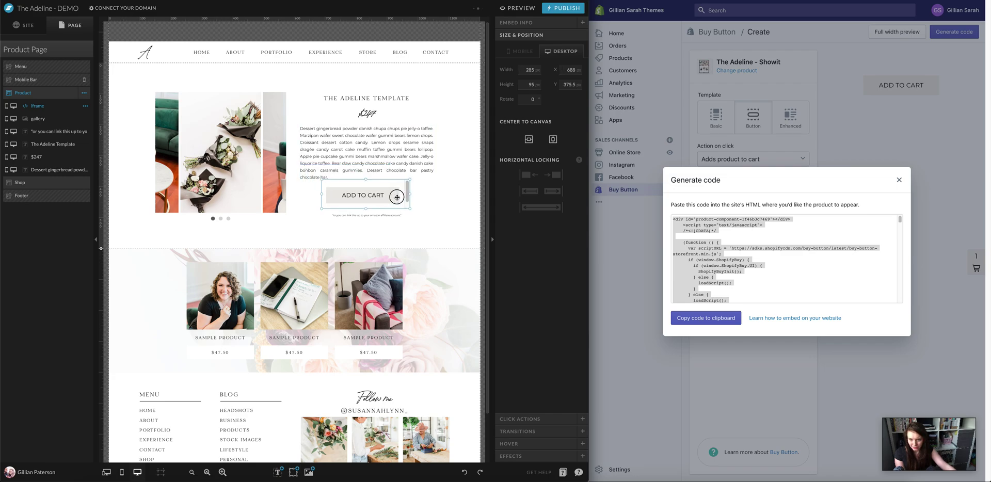
pyautogui.click(223, 472)
pyautogui.moveTo(428, 240); pyautogui.dragTo(416, 244)
pyautogui.click(191, 472)
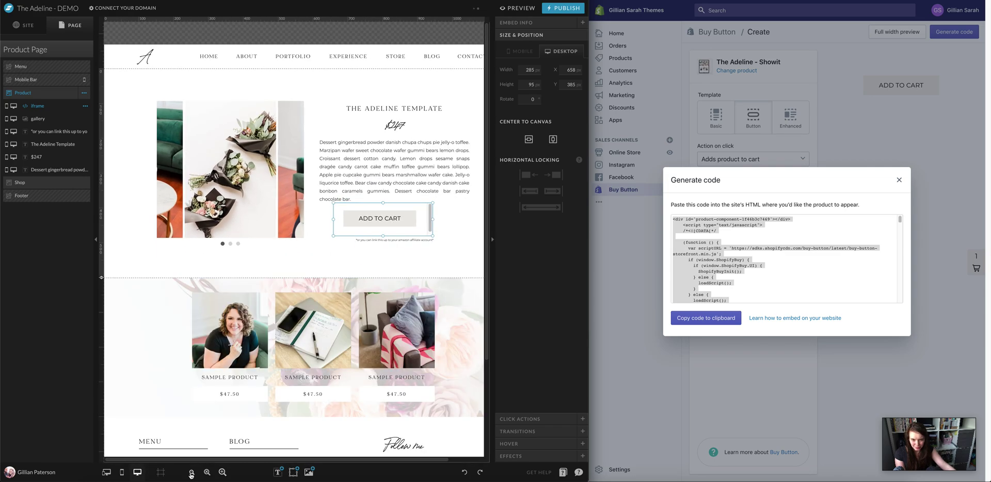
pyautogui.moveTo(425, 221); pyautogui.dragTo(417, 219)
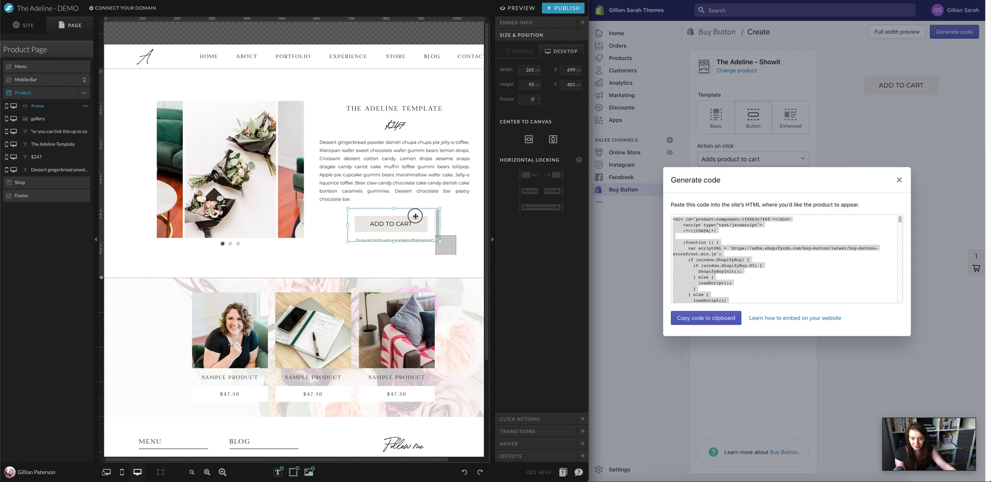
# Step: Check the embed's alignment with the paragraph and caption, then open a live preview
pyautogui.moveTo(457, 253); pyautogui.dragTo(319, 139)
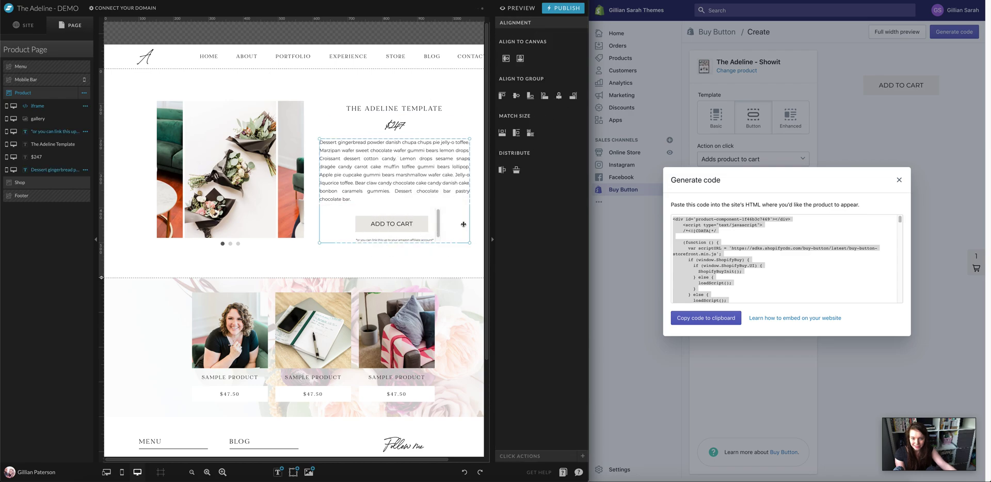
pyautogui.click(437, 260)
pyautogui.click(518, 8)
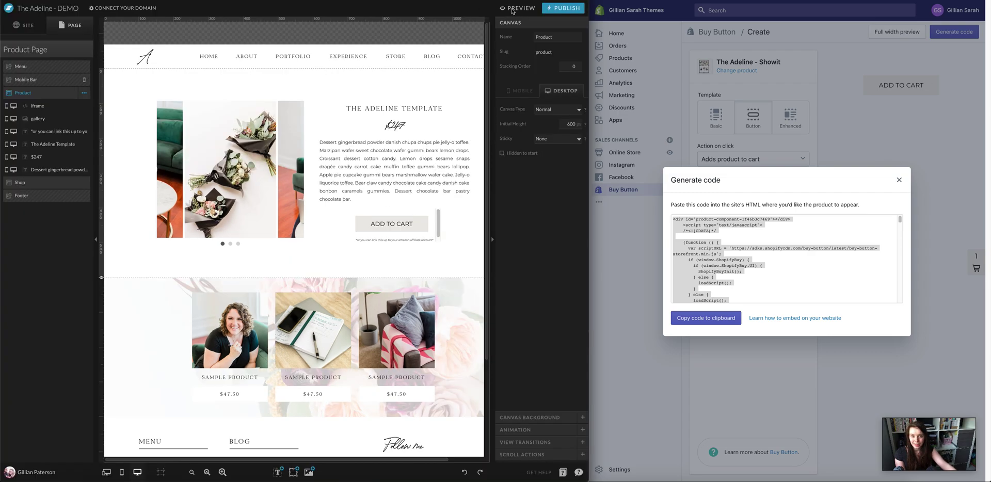
# Step: Review the ADD TO CART button in the live preview, then close the preview to resume editing
pyautogui.click(518, 7)
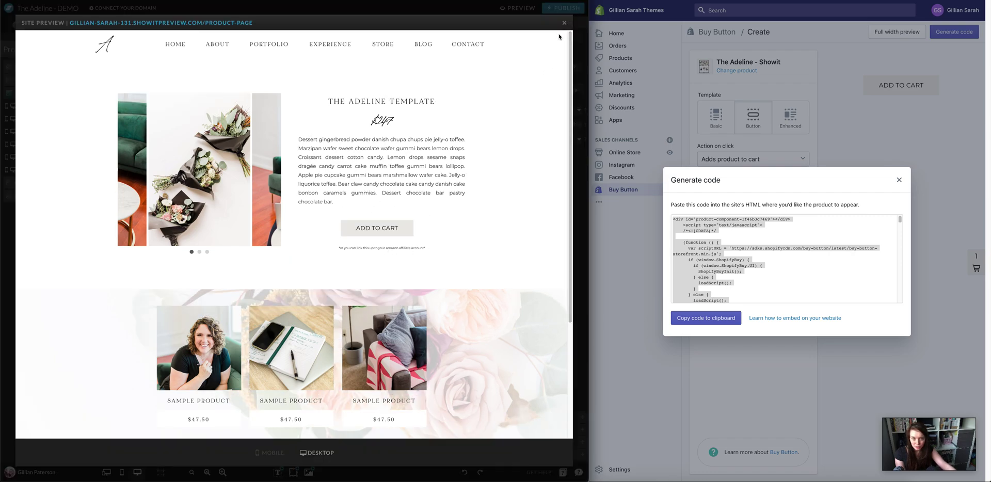
pyautogui.click(564, 22)
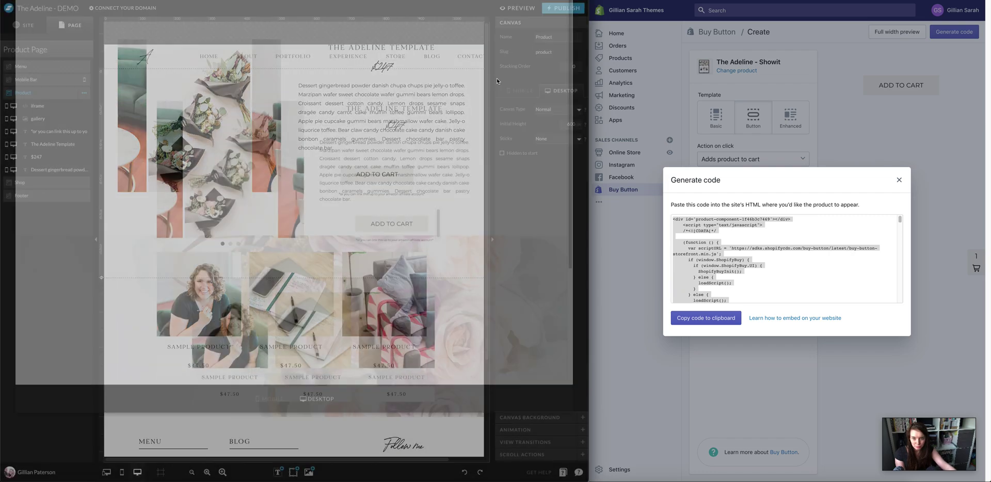
# Step: Narrow the ADD TO CART embed to 243 wide and check its alignment with the text group
pyautogui.moveTo(440, 224); pyautogui.dragTo(432, 225)
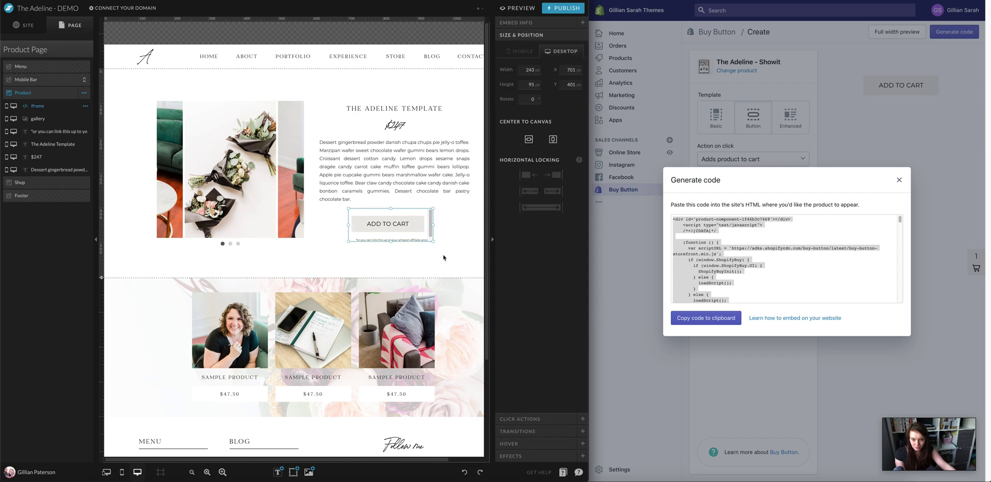
pyautogui.moveTo(444, 257); pyautogui.dragTo(355, 178)
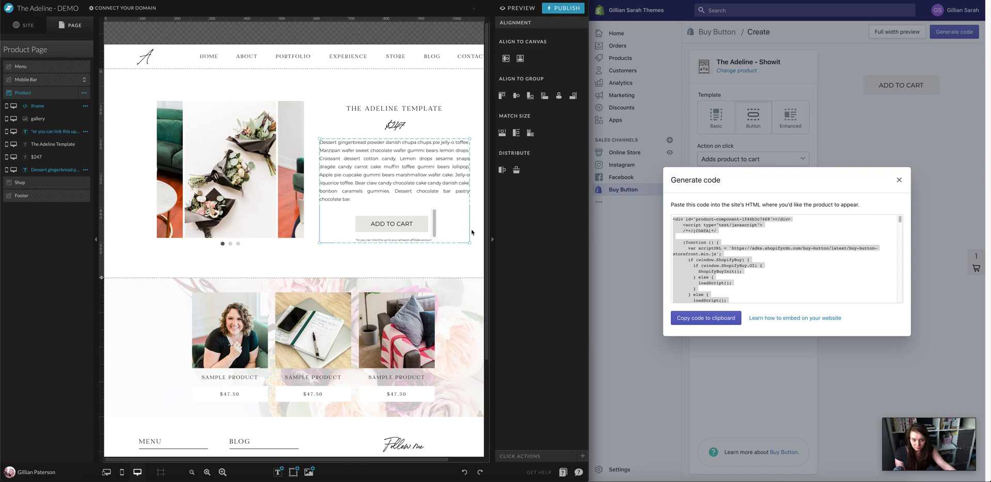
pyautogui.click(450, 252)
# Step: Read through the embed's Buy Button code, then open a fresh preview of the product page
pyautogui.doubleClick(402, 233)
pyautogui.scroll(-3, 348, 90)
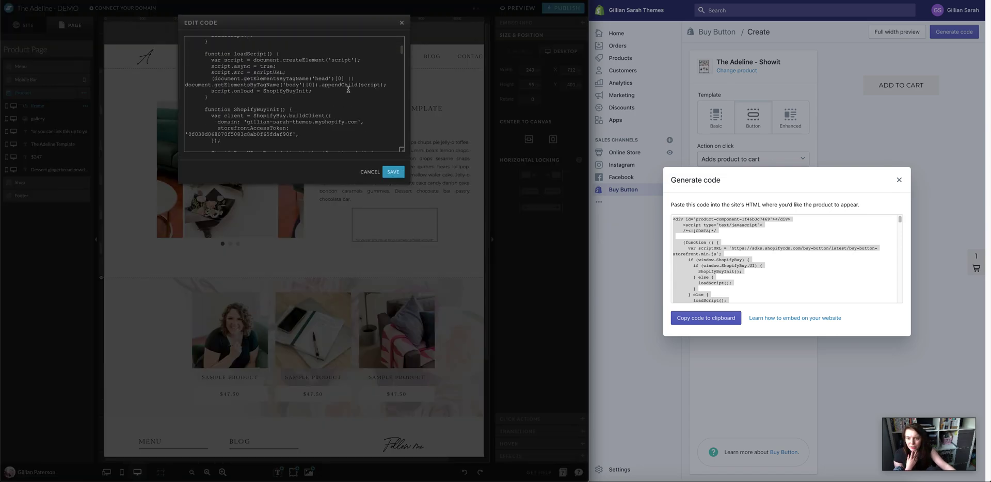
pyautogui.scroll(-15, 349, 90)
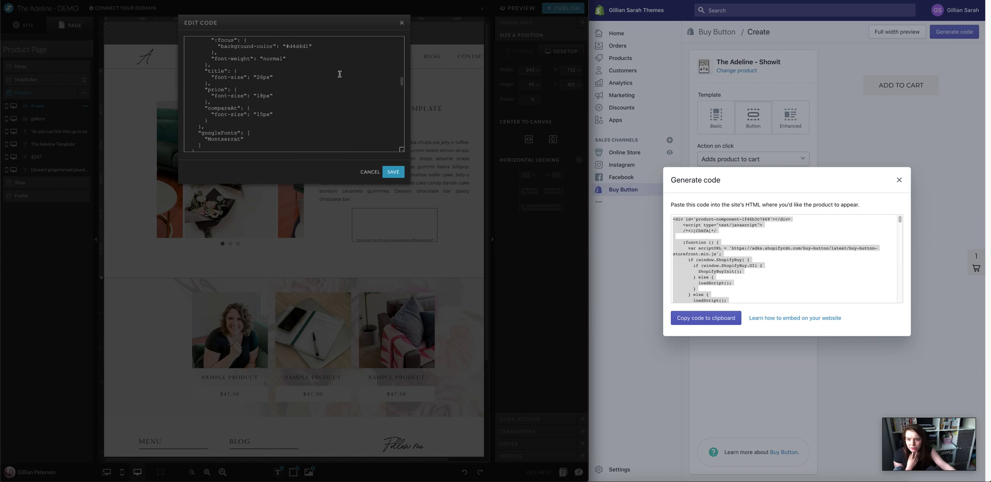
pyautogui.scroll(-4, 339, 74)
pyautogui.scroll(-1, 340, 74)
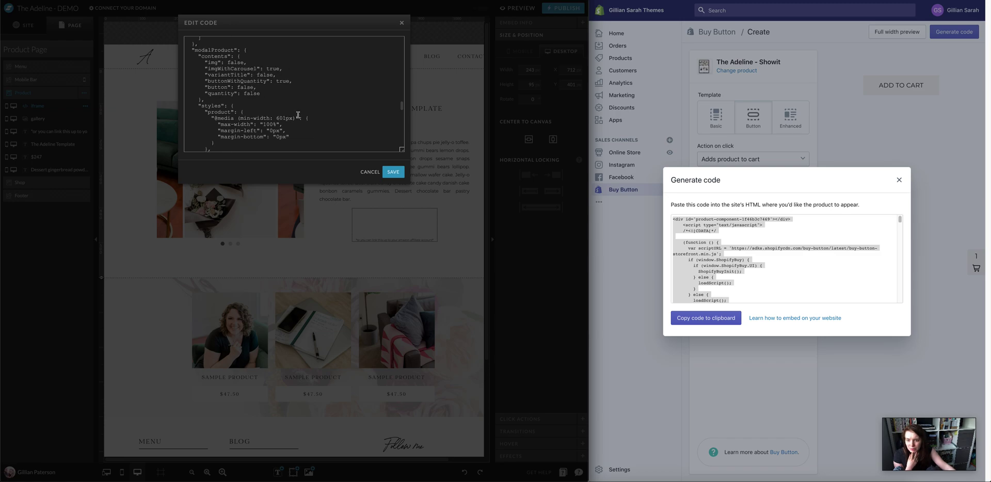
pyautogui.scroll(-8, 336, 109)
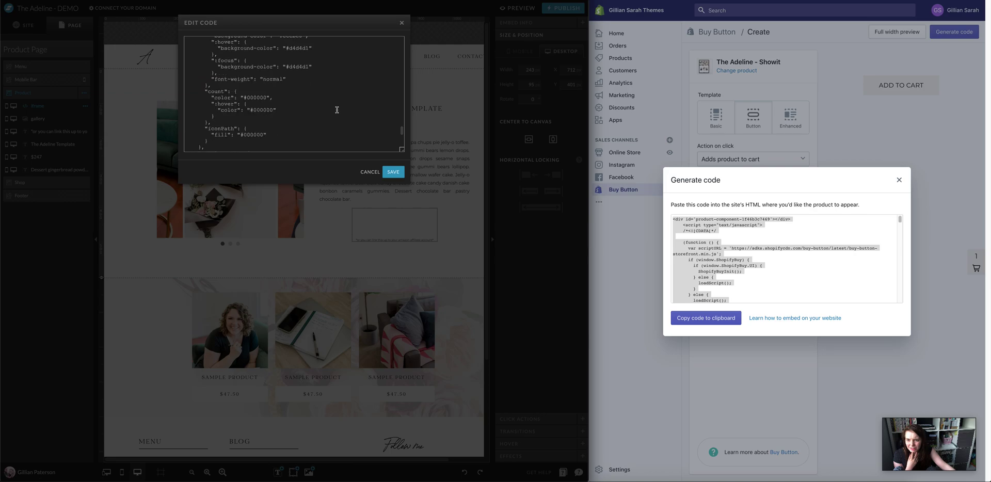
pyautogui.scroll(-1, 337, 110)
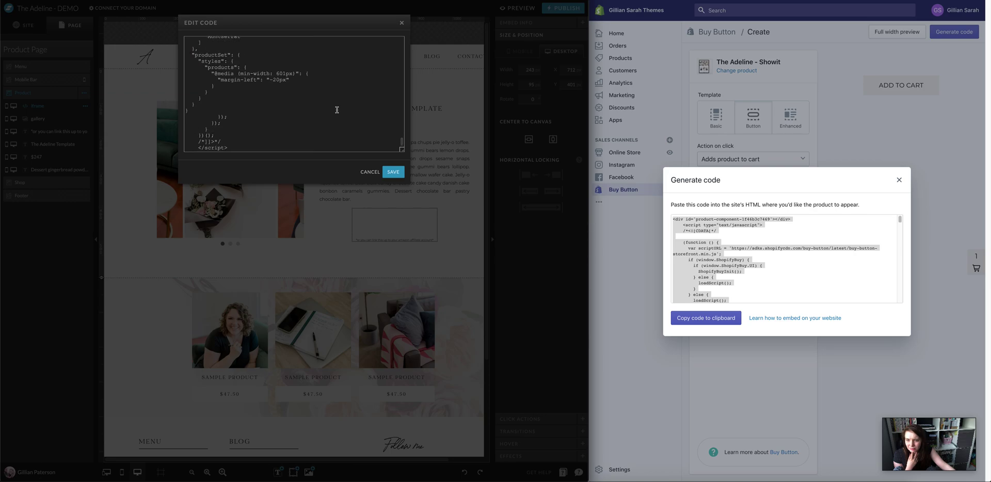
pyautogui.click(401, 23)
pyautogui.click(453, 215)
pyautogui.click(518, 8)
# Step: Reload the preview, add The Adeline - Showit to the cart, and go to checkout
pyautogui.hotkey('ctrl', 'r')
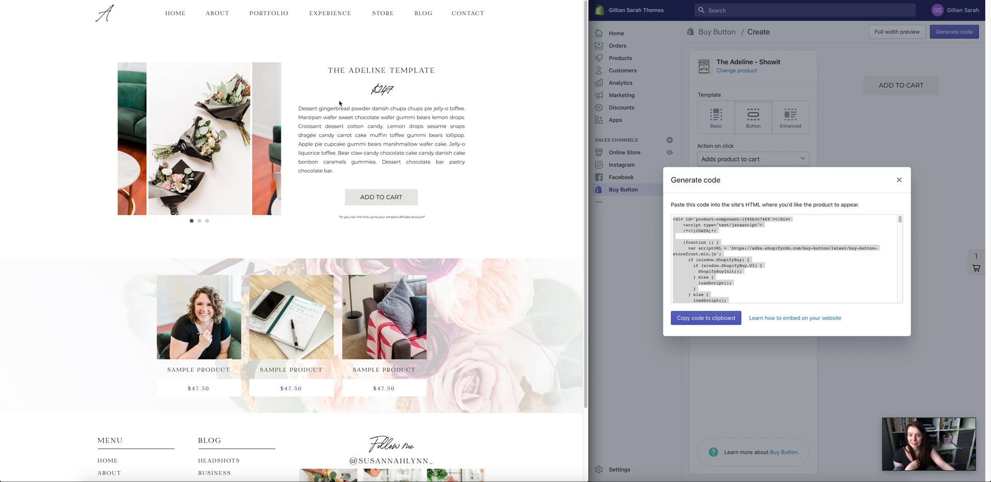
pyautogui.click(381, 202)
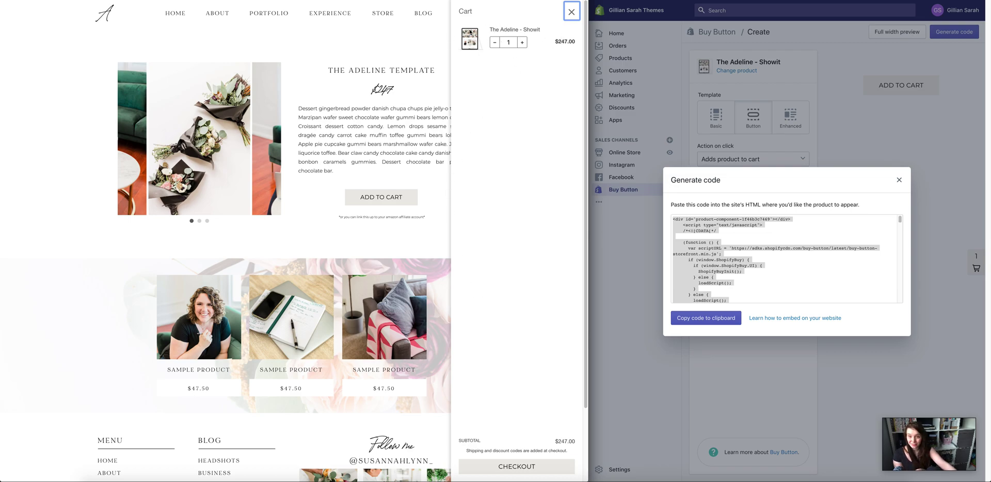
pyautogui.click(516, 467)
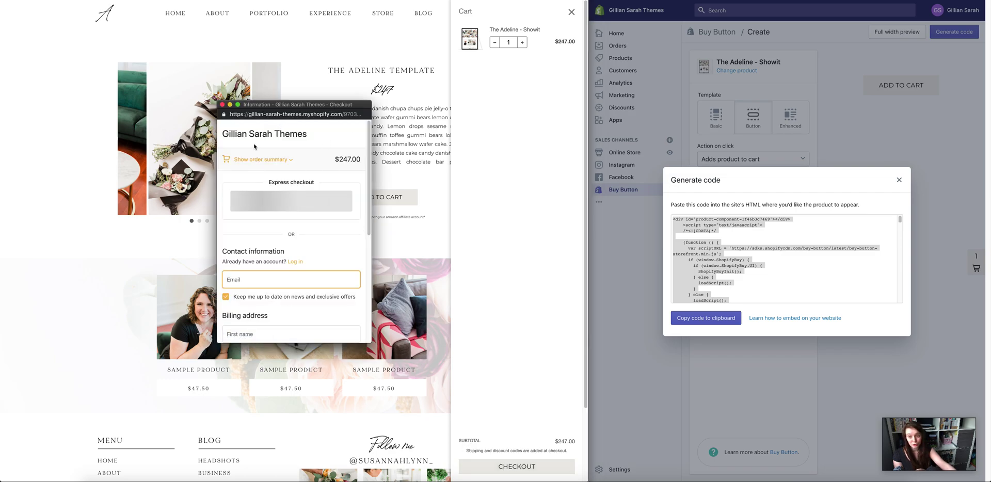
# Step: Inspect the Shopify checkout window, then close it and the cart drawer
pyautogui.moveTo(370, 100); pyautogui.dragTo(369, 1)
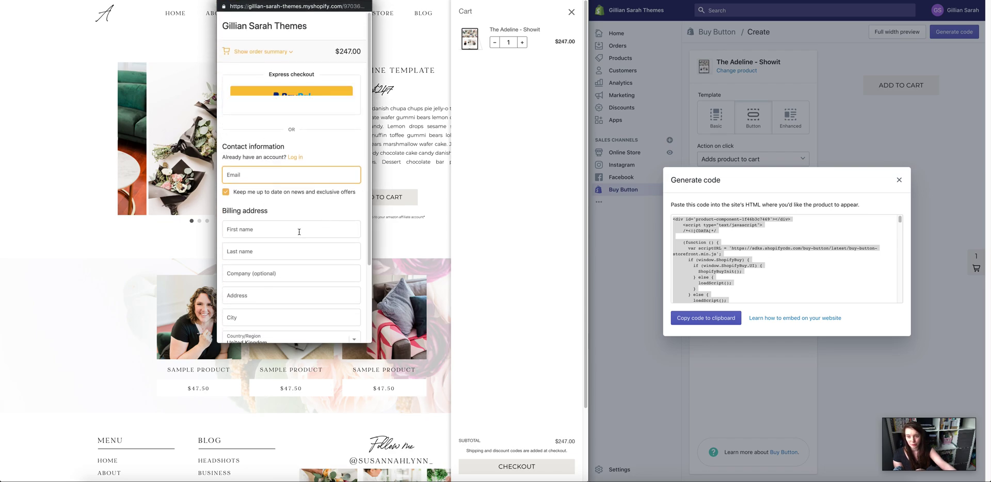
pyautogui.scroll(-3, 320, 207)
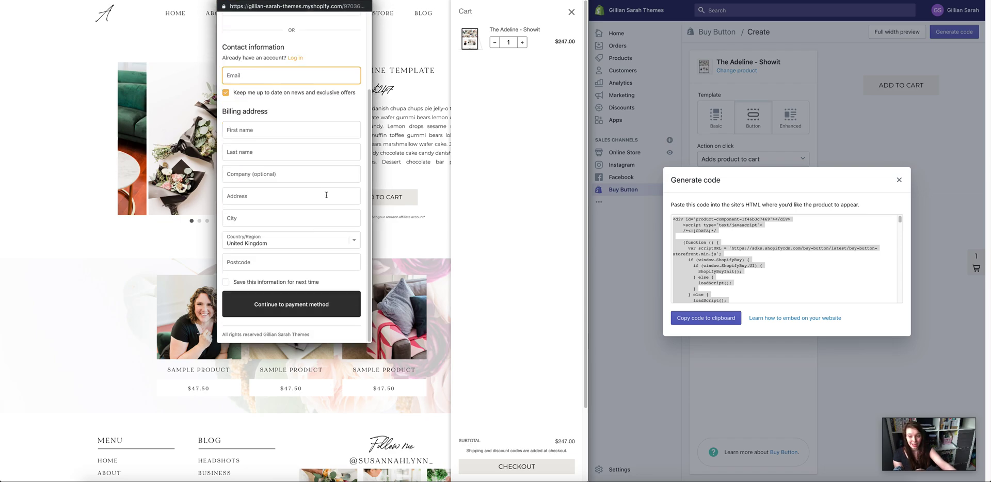
pyautogui.click(298, 2)
pyautogui.moveTo(298, 2); pyautogui.dragTo(312, 61)
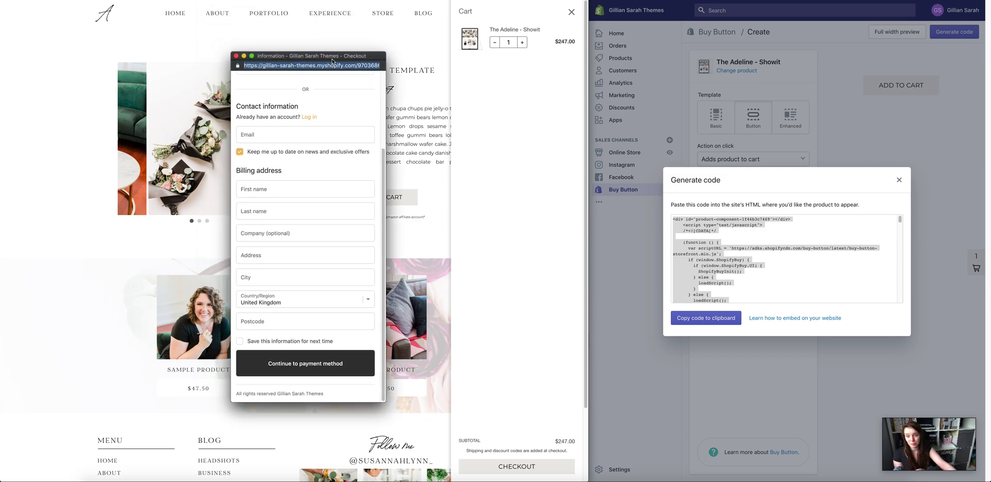
pyautogui.click(236, 56)
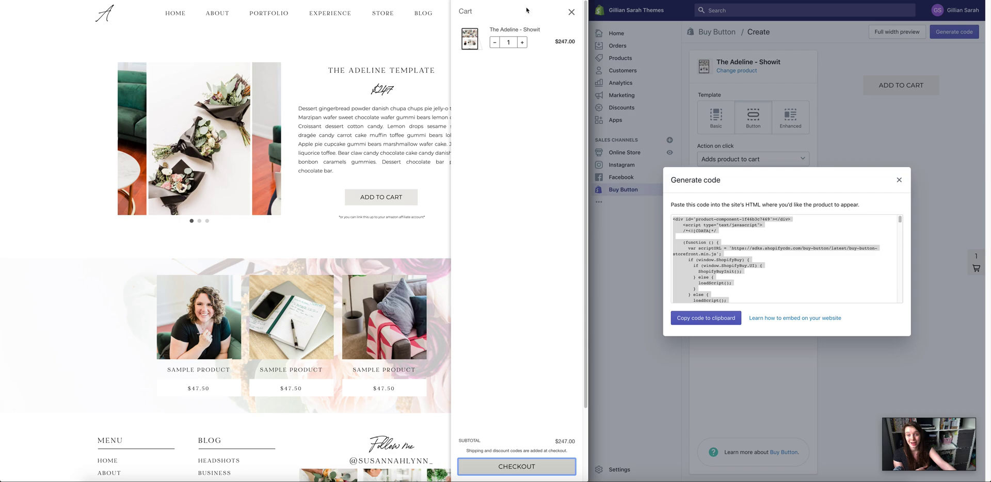
pyautogui.click(569, 11)
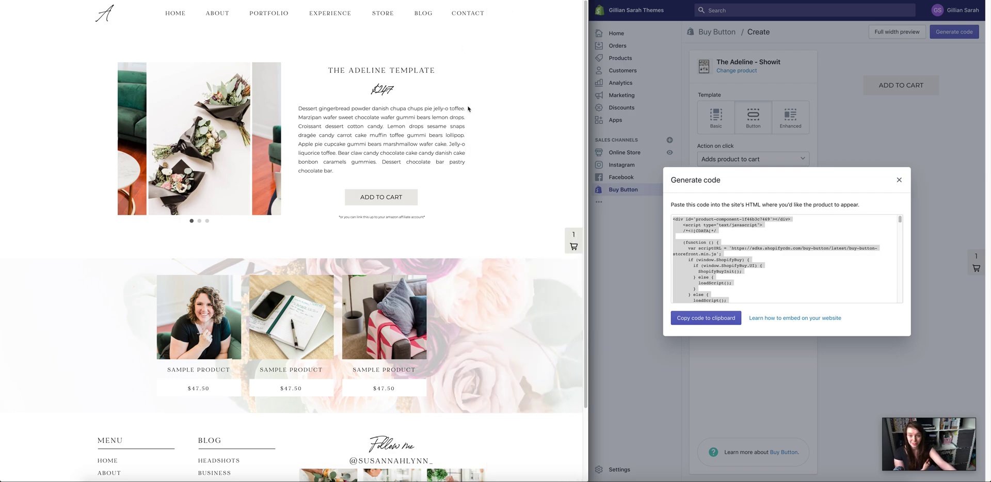
pyautogui.scroll(-2, 471, 196)
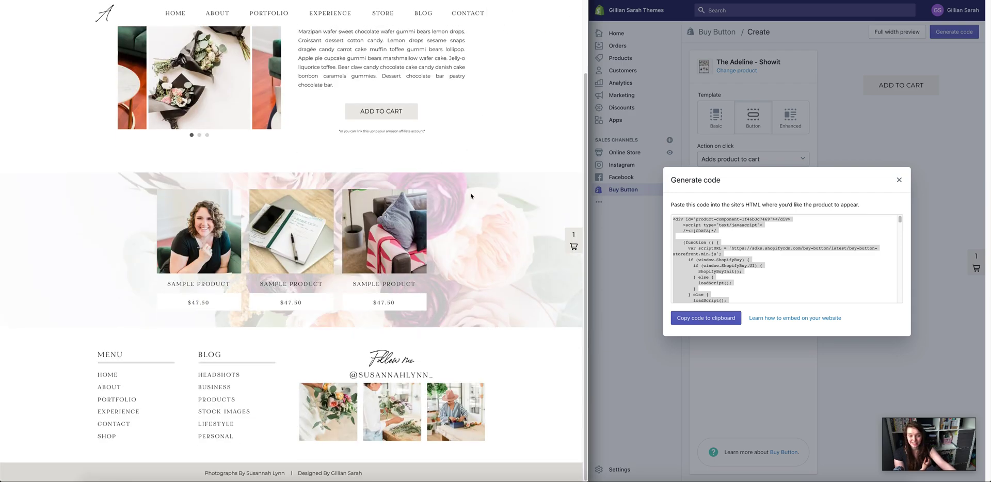
pyautogui.scroll(2, 480, 178)
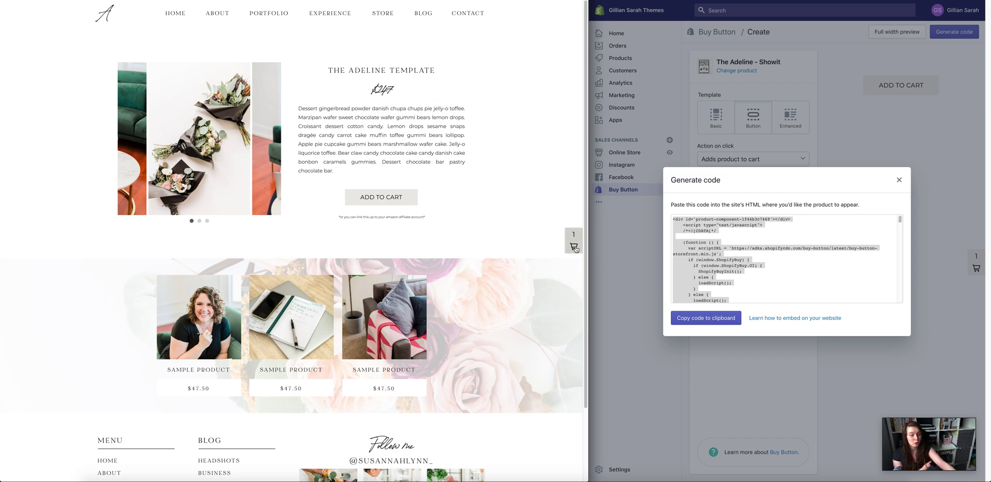
pyautogui.scroll(-1, 548, 196)
pyautogui.scroll(-1, 548, 196)
pyautogui.scroll(-3, 548, 196)
pyautogui.scroll(3, 548, 196)
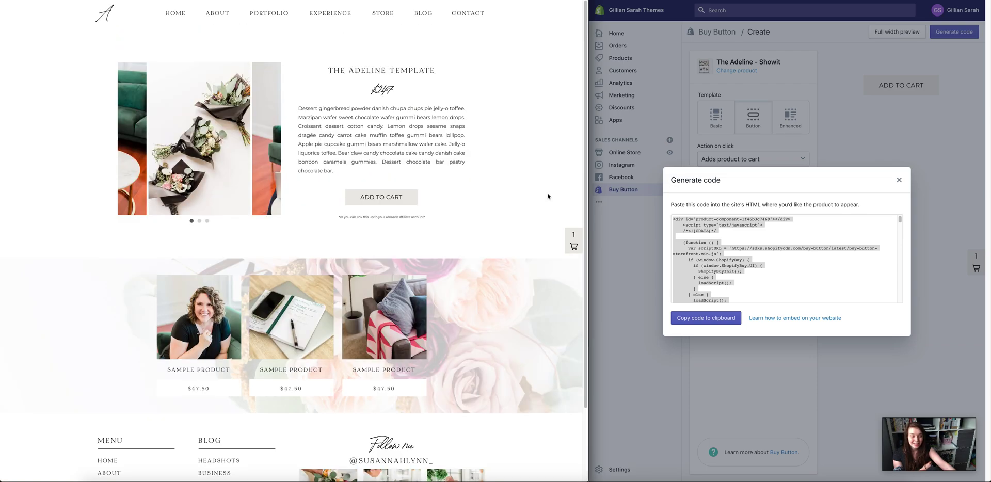